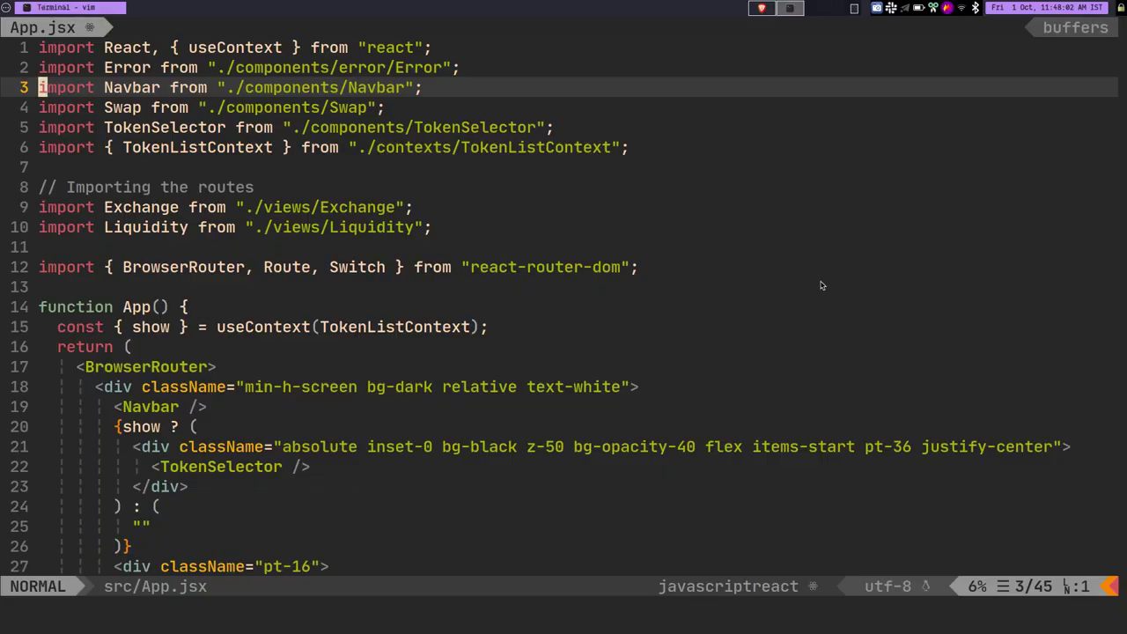
# Move down a line in App.jsx in Vim, then switch to the Brave workspace with the Tezos article.
pyautogui.press('j')
pyautogui.press('j')
pyautogui.press('j')
pyautogui.press('j')
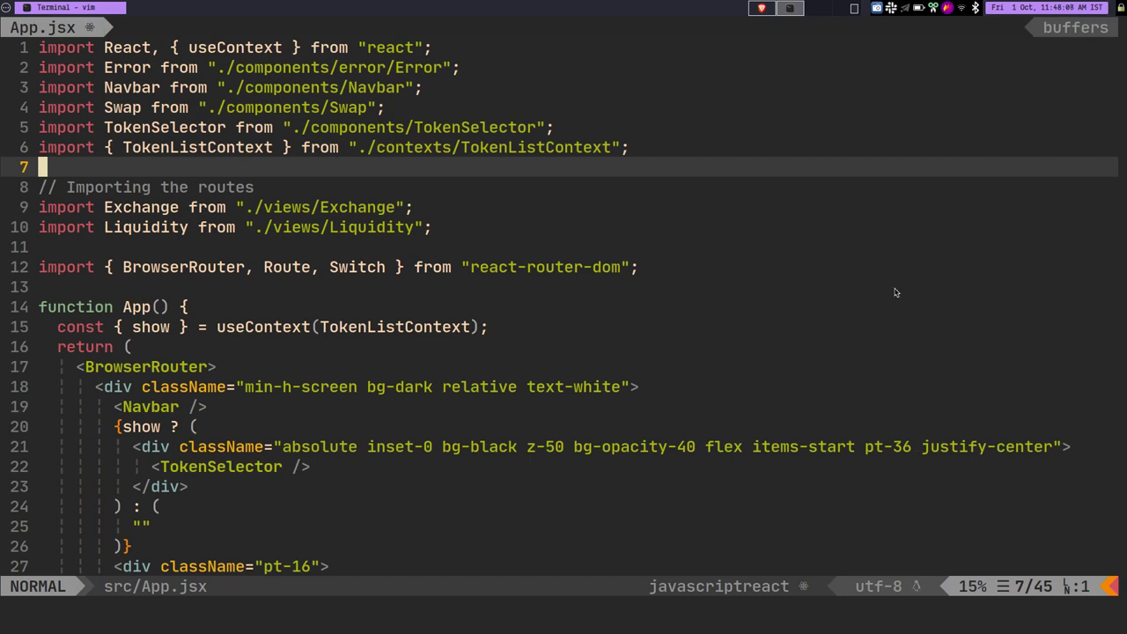
pyautogui.press('super+1')
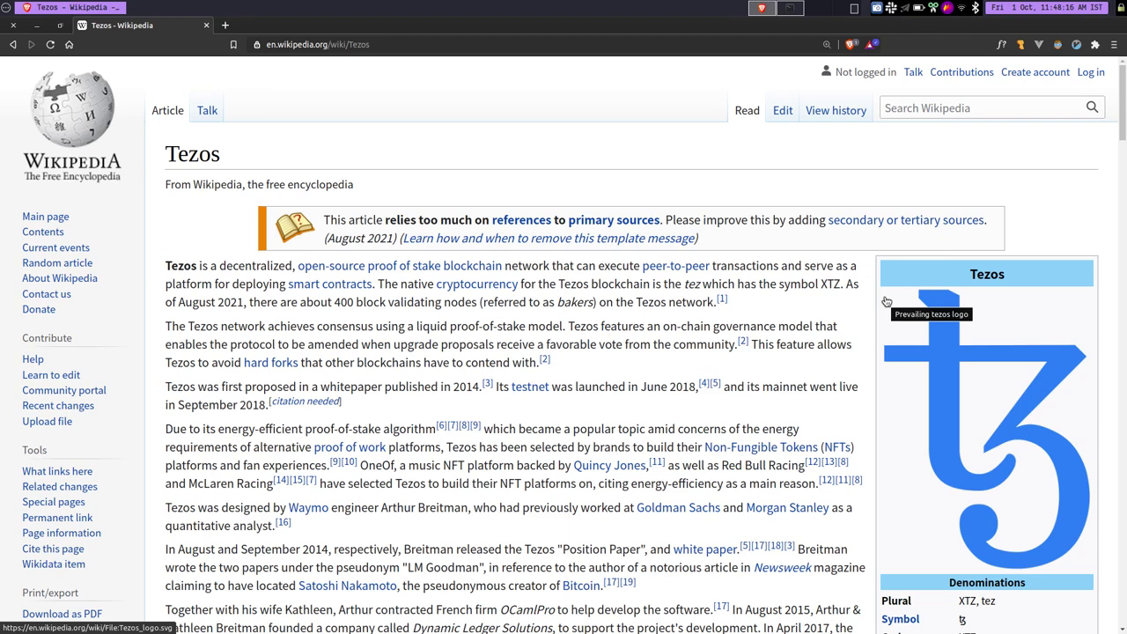
# Skim down the Tezos Wikipedia article and return to its top.
pyautogui.scroll(-5, 887, 301)
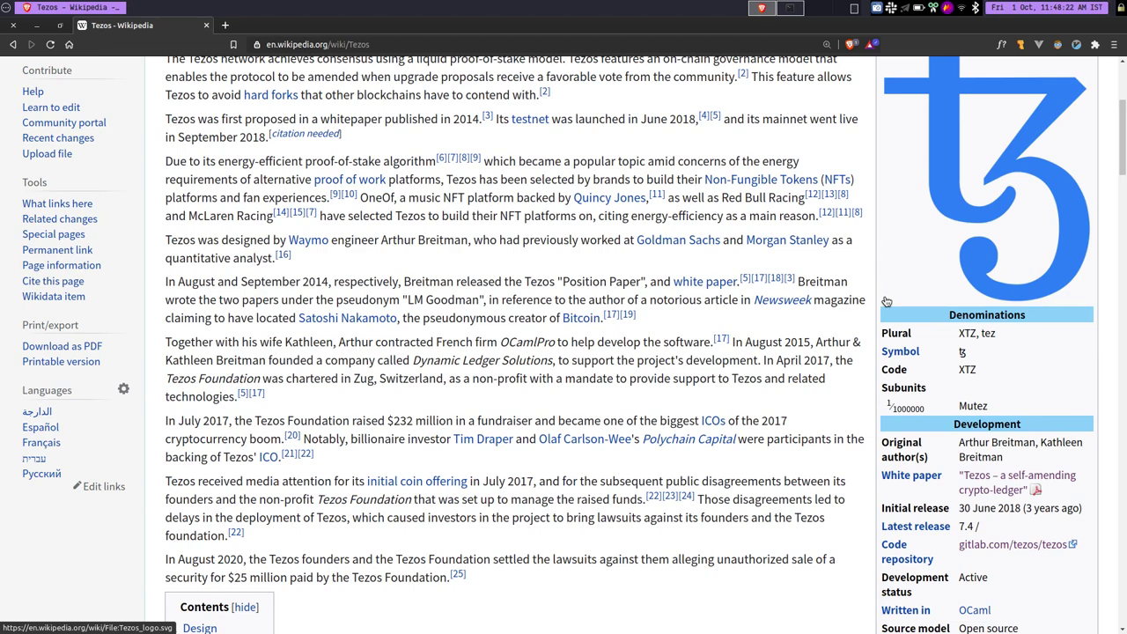
pyautogui.scroll(-7, 886, 301)
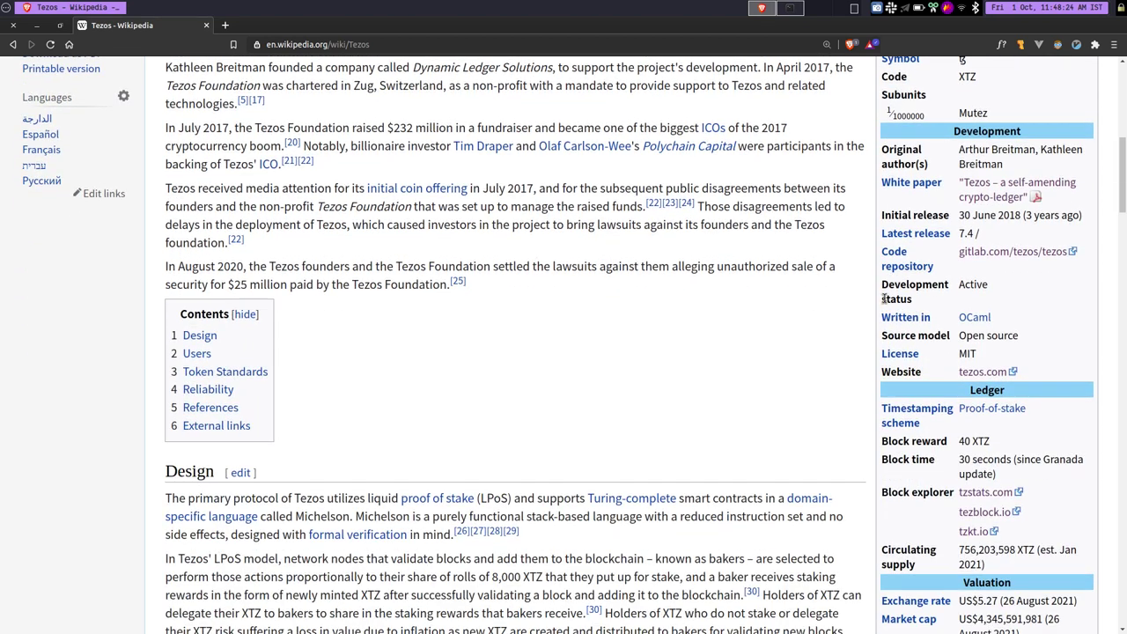
pyautogui.scroll(6, 886, 301)
pyautogui.scroll(5, 886, 301)
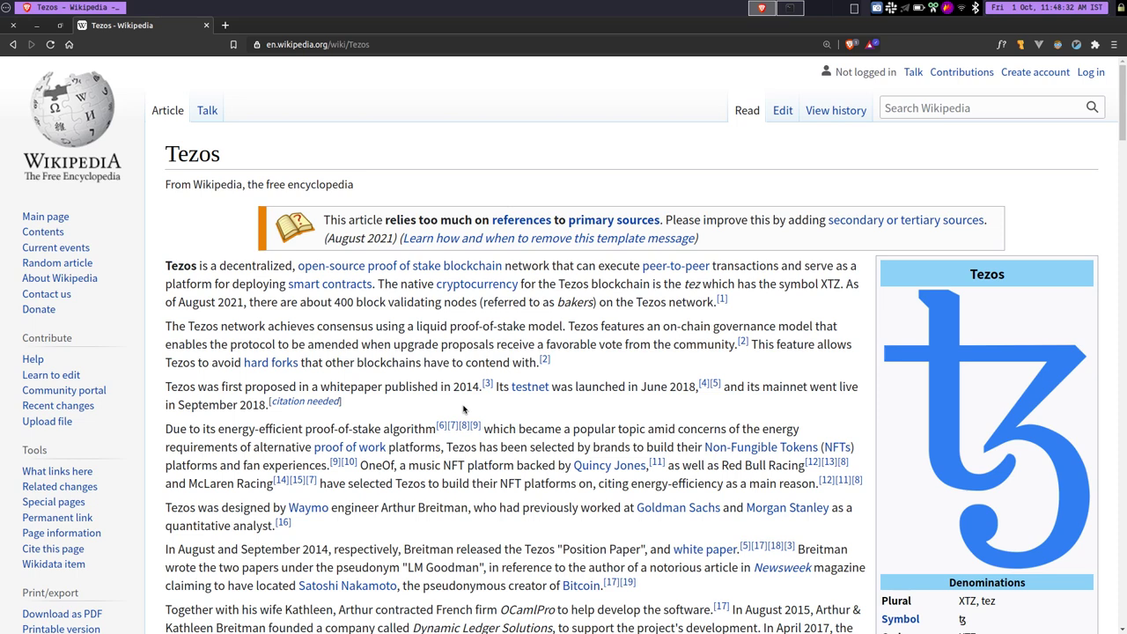
# Find 'refe' on the Tezos page and follow the matched references link to Wikipedia:Verifiability.
pyautogui.press('/')
pyautogui.write('refe')
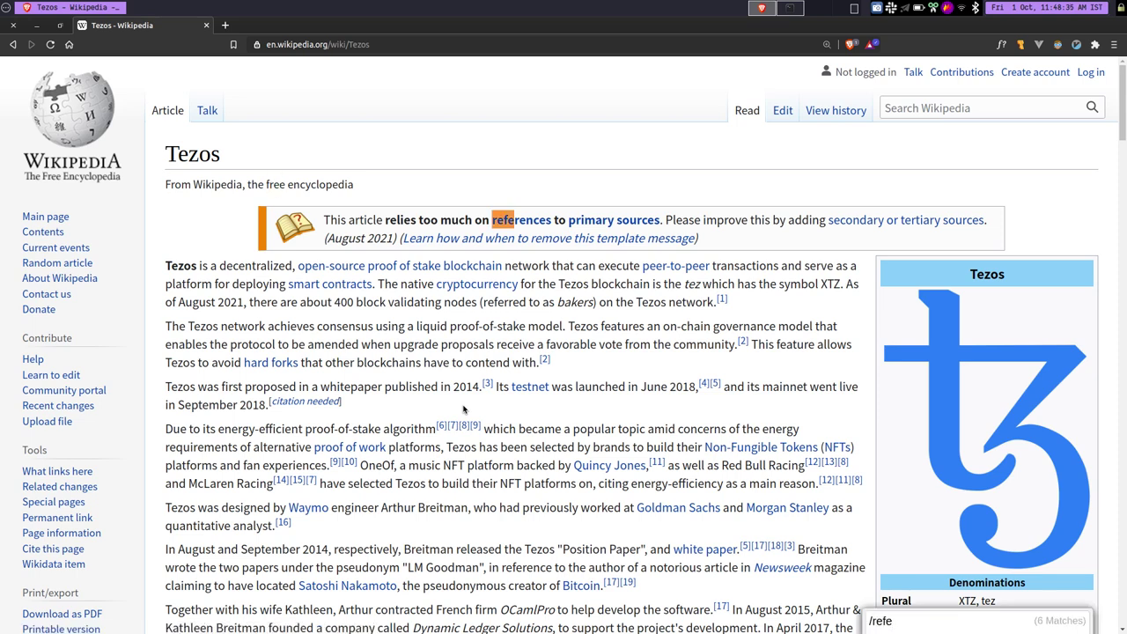
pyautogui.press('Return')
pyautogui.press('Return')
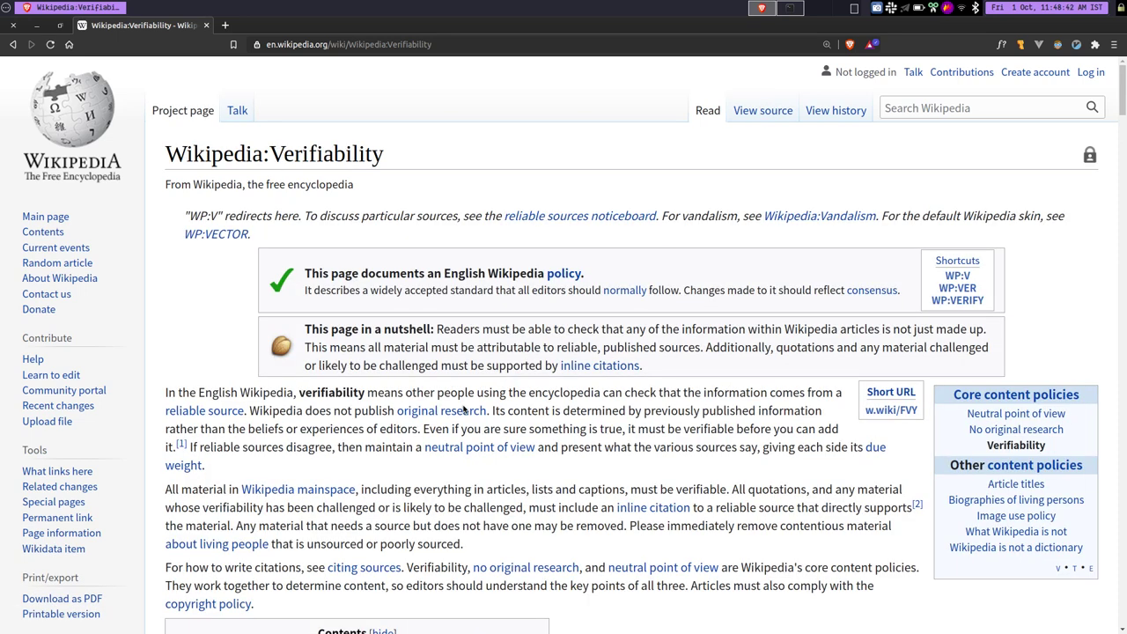
# Go back to Tezos, forward to Wikipedia:Verifiability, then back to the Tezos article.
pyautogui.hotkey('alt', 'Left')
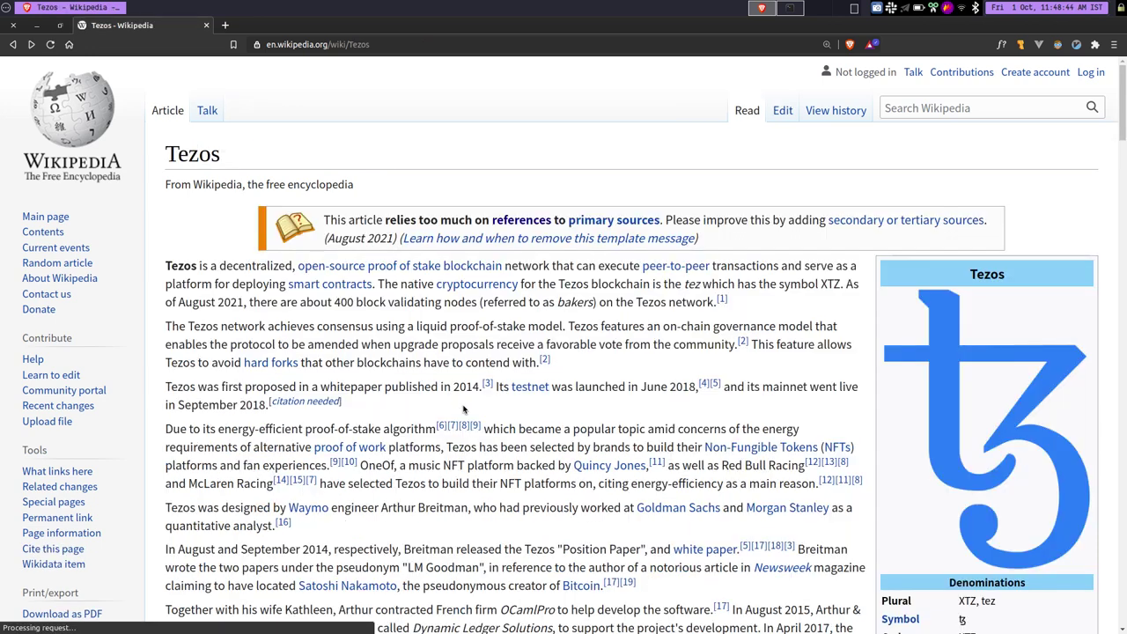
pyautogui.hotkey('alt', 'Right')
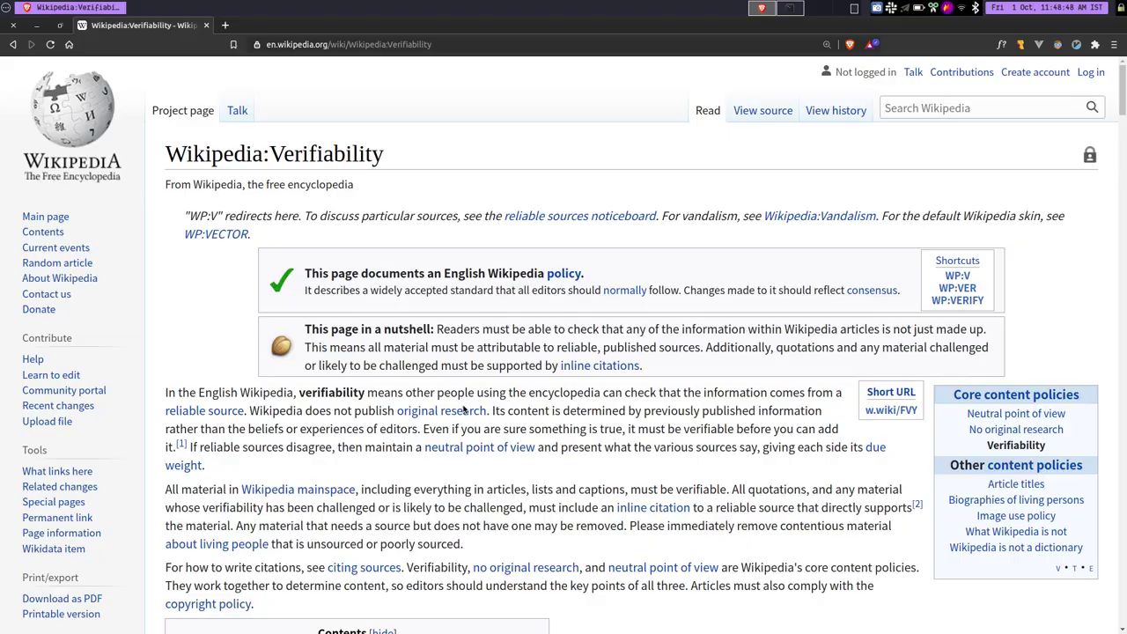
pyautogui.hotkey('alt', 'Left')
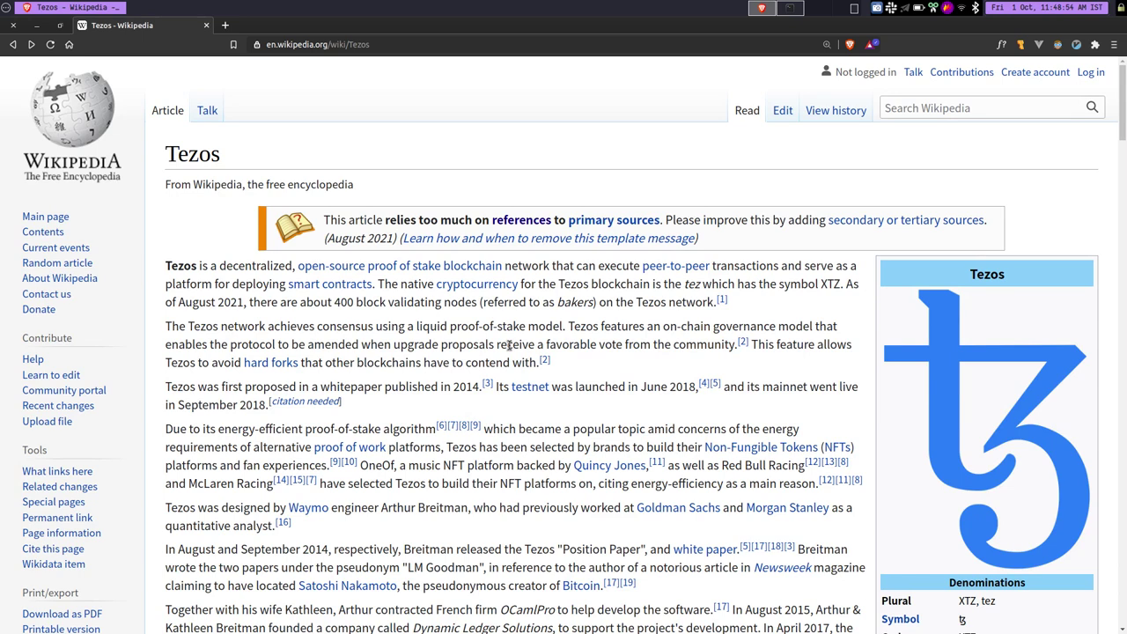
# Open the Tezos article's 'references' link with Vimium link hint 'da'.
pyautogui.press('f')
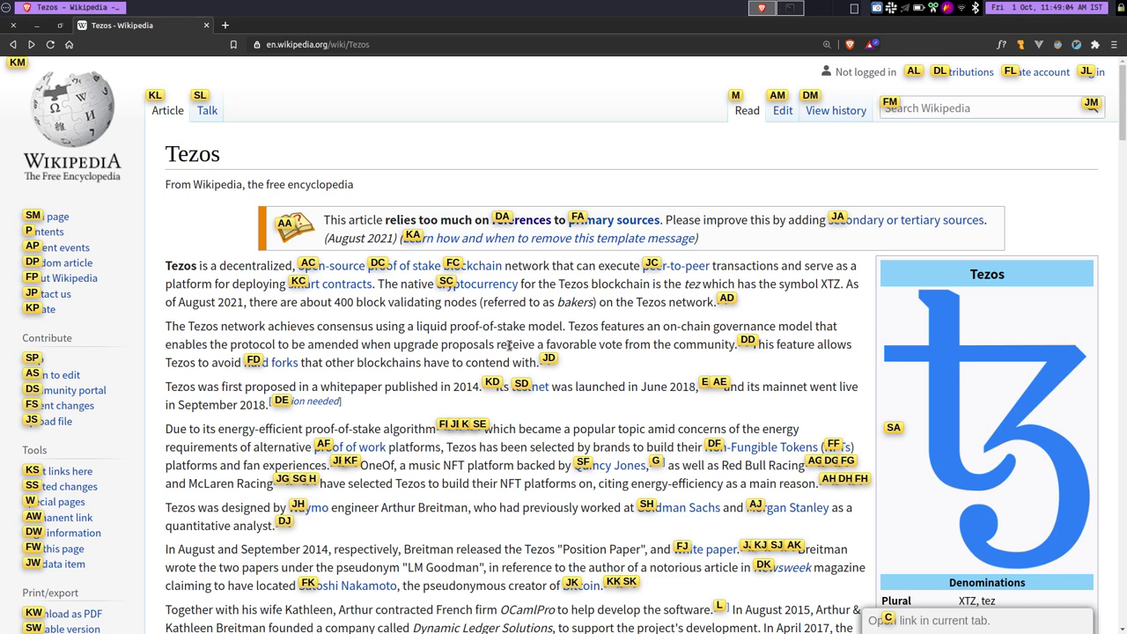
pyautogui.press('d')
pyautogui.press('a')
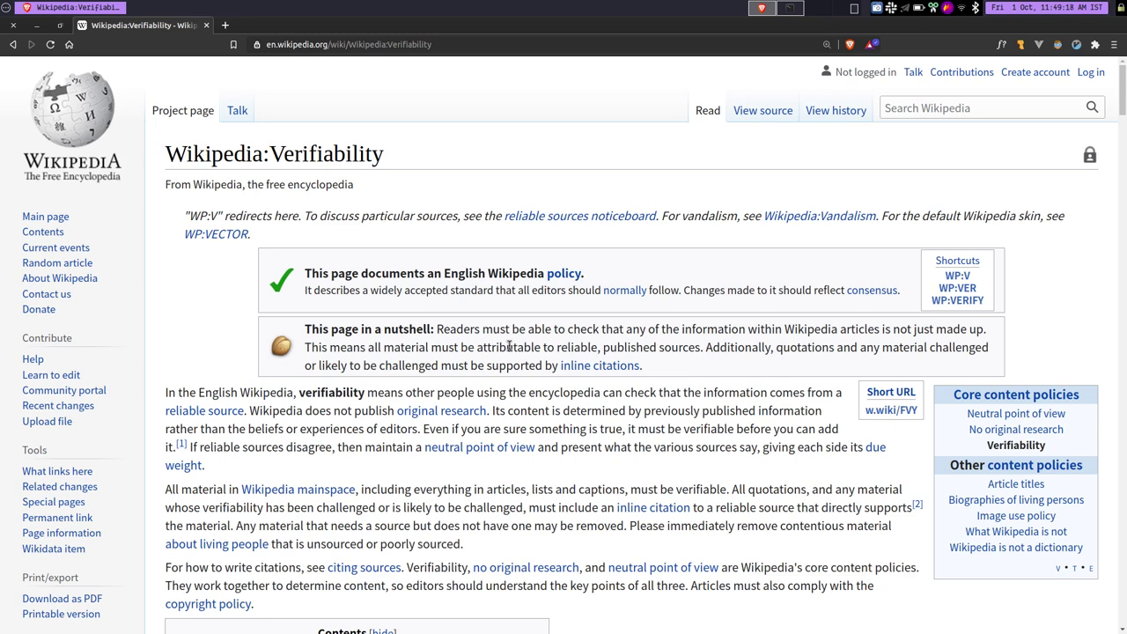
pyautogui.press('?')
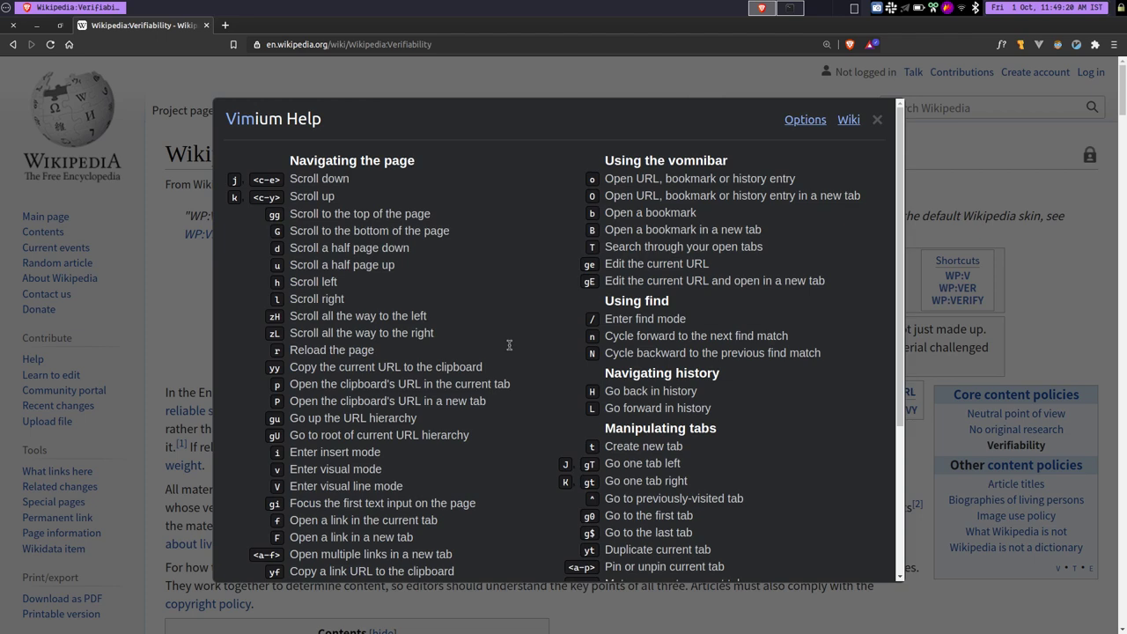
pyautogui.scroll(-5, 509, 344)
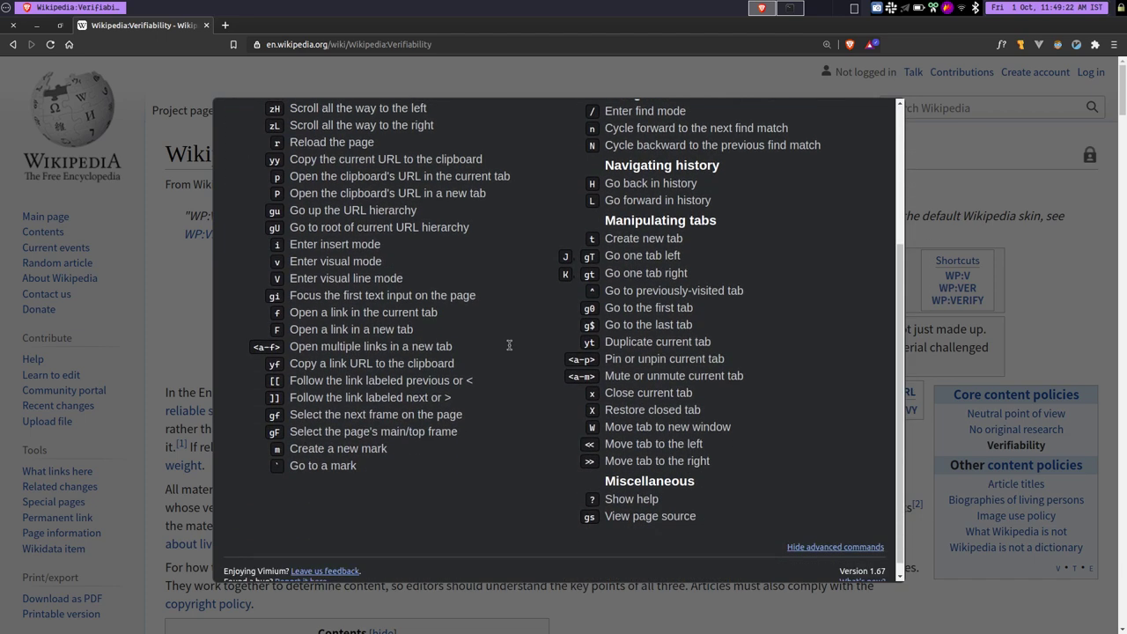
pyautogui.scroll(5, 509, 344)
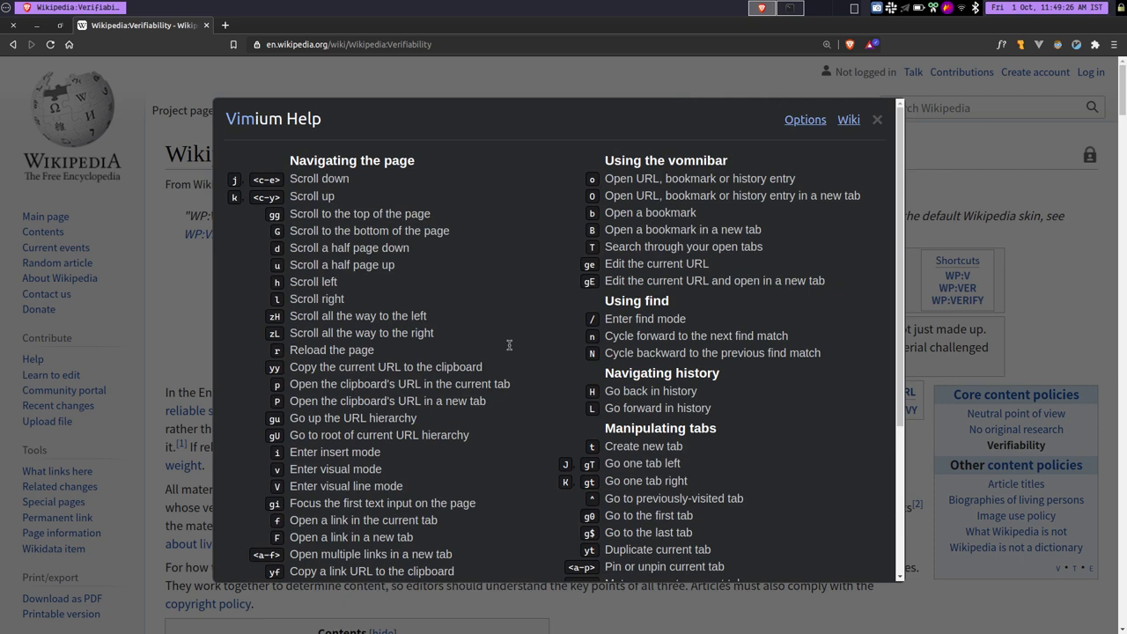
pyautogui.scroll(-1, 509, 344)
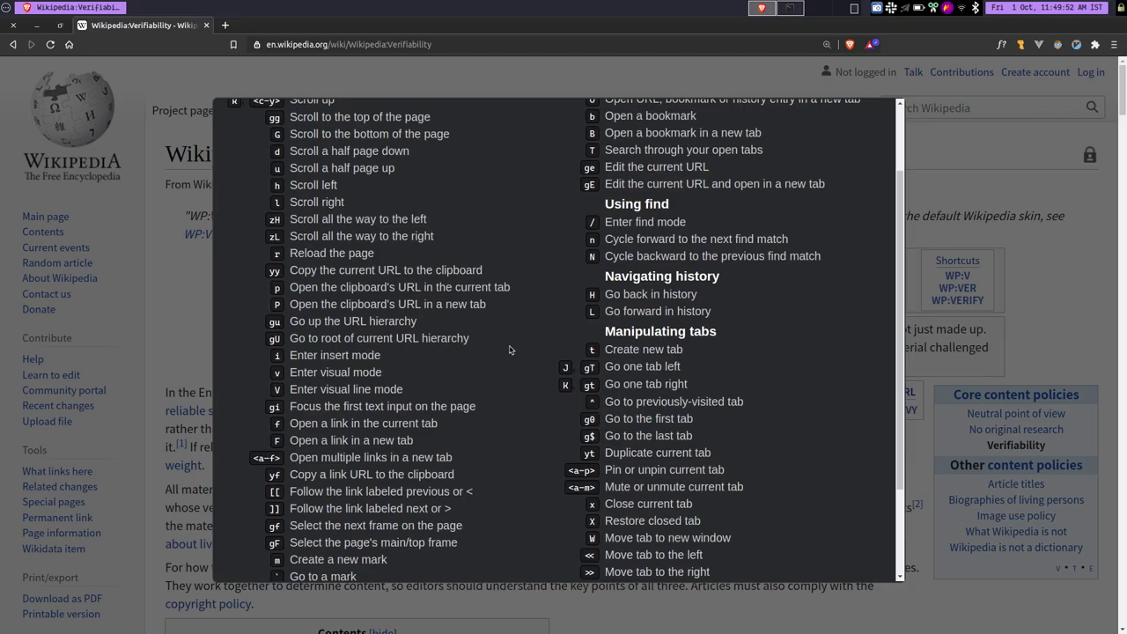
pyautogui.press('Escape')
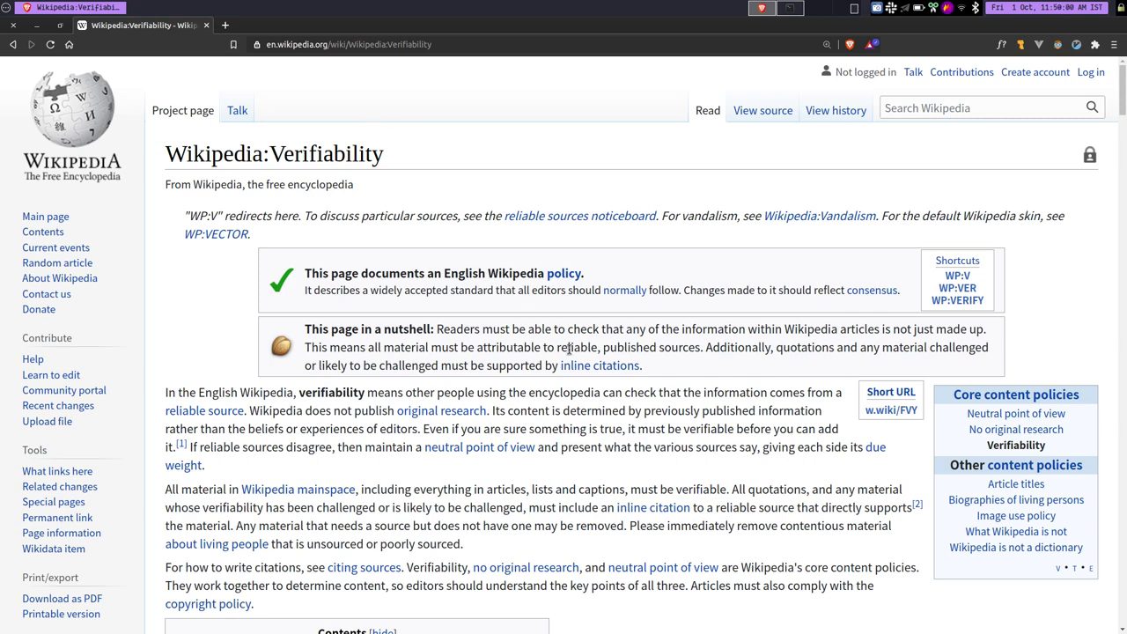
# Replace the page address with 'slack' in the Vomnibar and skim the Google results.
pyautogui.press('g')
pyautogui.press('e')
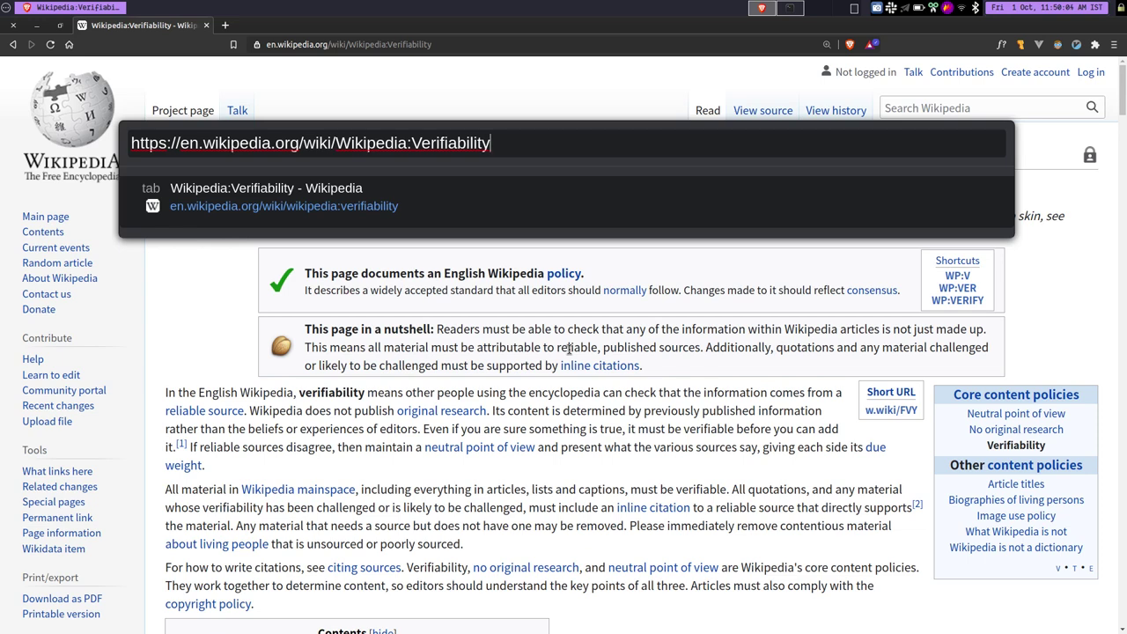
pyautogui.hotkey('ctrl', 'a')
pyautogui.press('BackSpace')
pyautogui.write('slack')
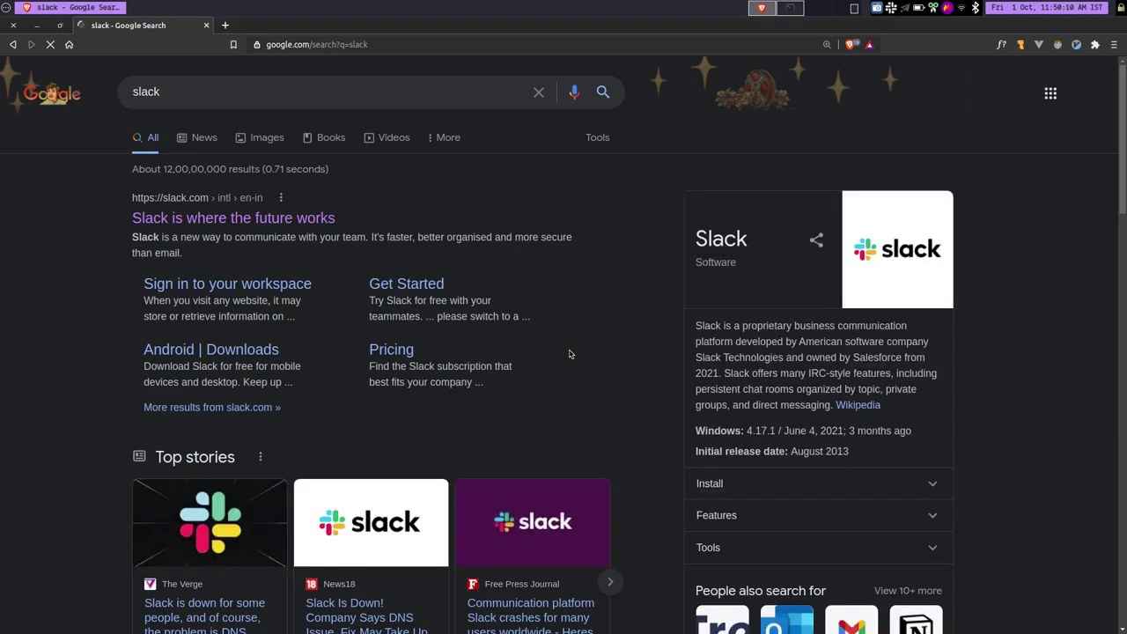
pyautogui.scroll(-3, 570, 354)
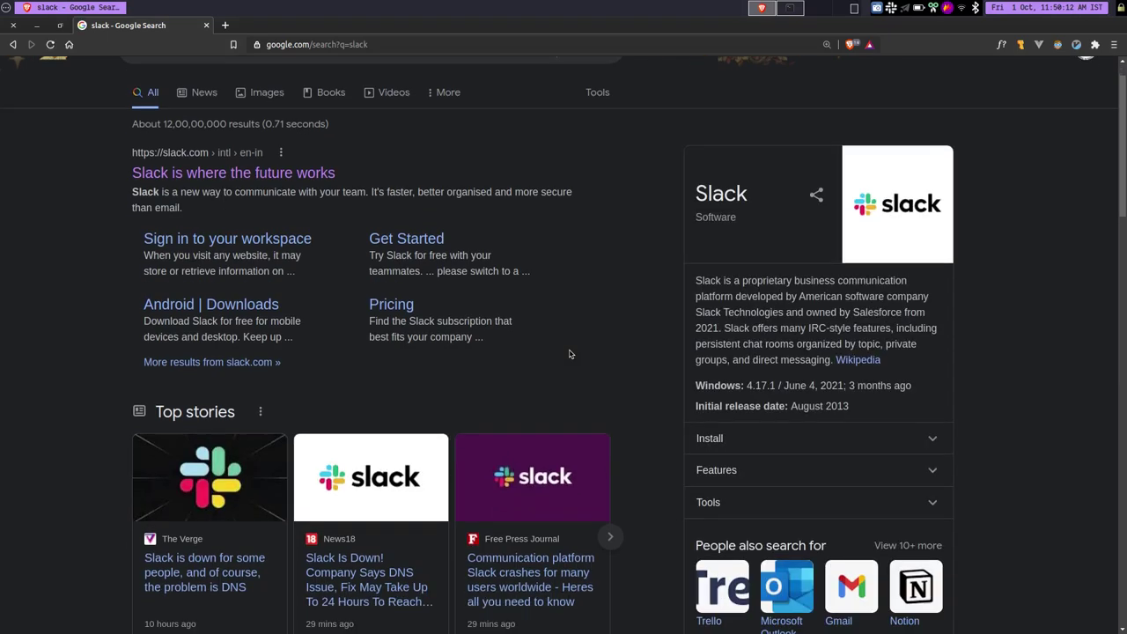
pyautogui.scroll(2, 569, 354)
pyautogui.scroll(1, 570, 354)
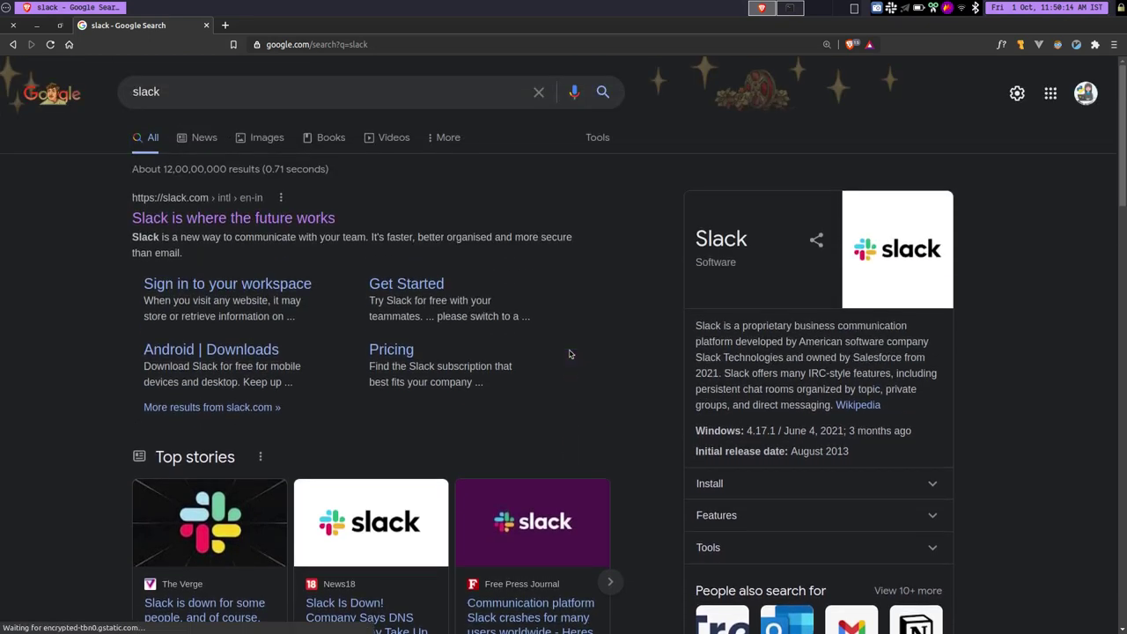
pyautogui.scroll(-10, 570, 354)
pyautogui.scroll(10, 570, 353)
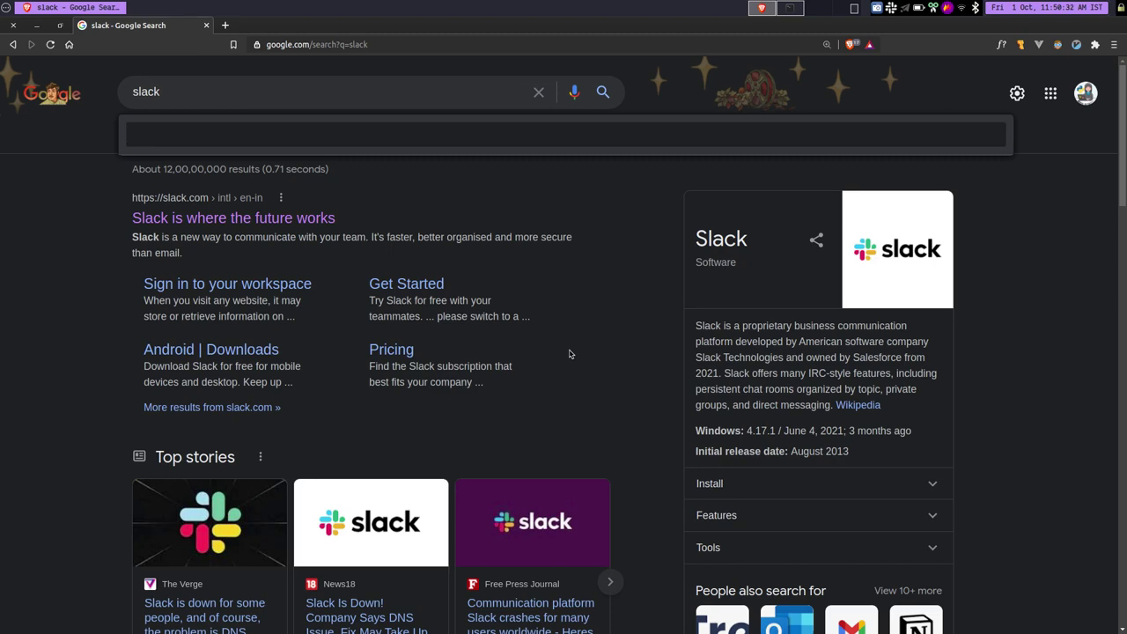
# Search bookmarks for 'block' and open 'A from-scratch tour of Bitcoin in Python' in a new tab.
pyautogui.write('block')
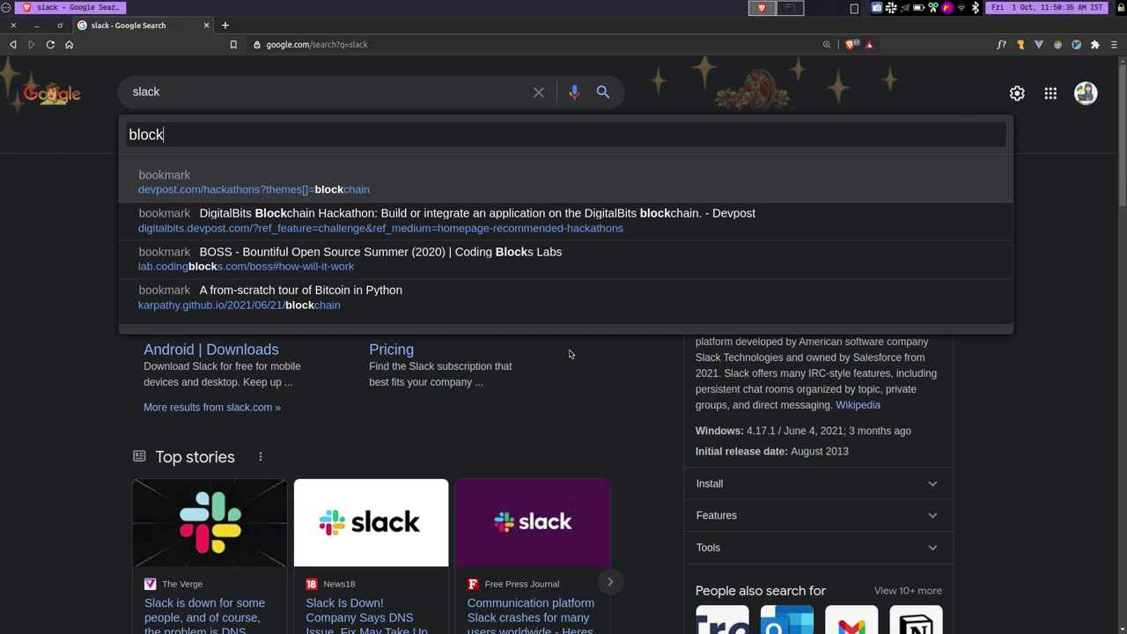
pyautogui.press('Down')
pyautogui.press('Down')
pyautogui.press('Down')
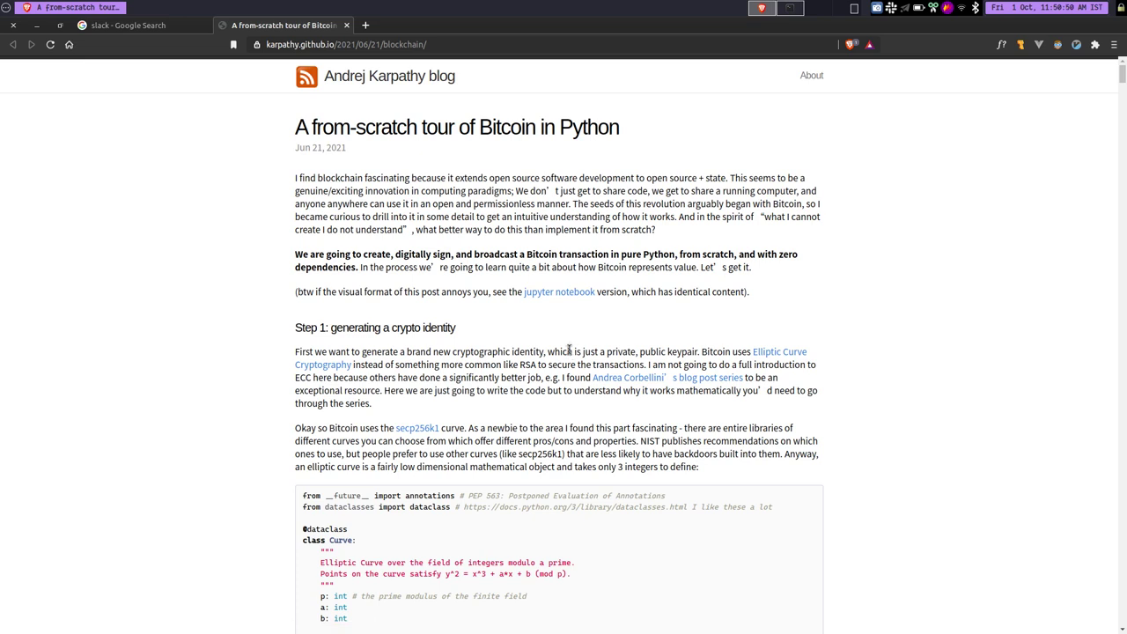
pyautogui.click(1078, 49)
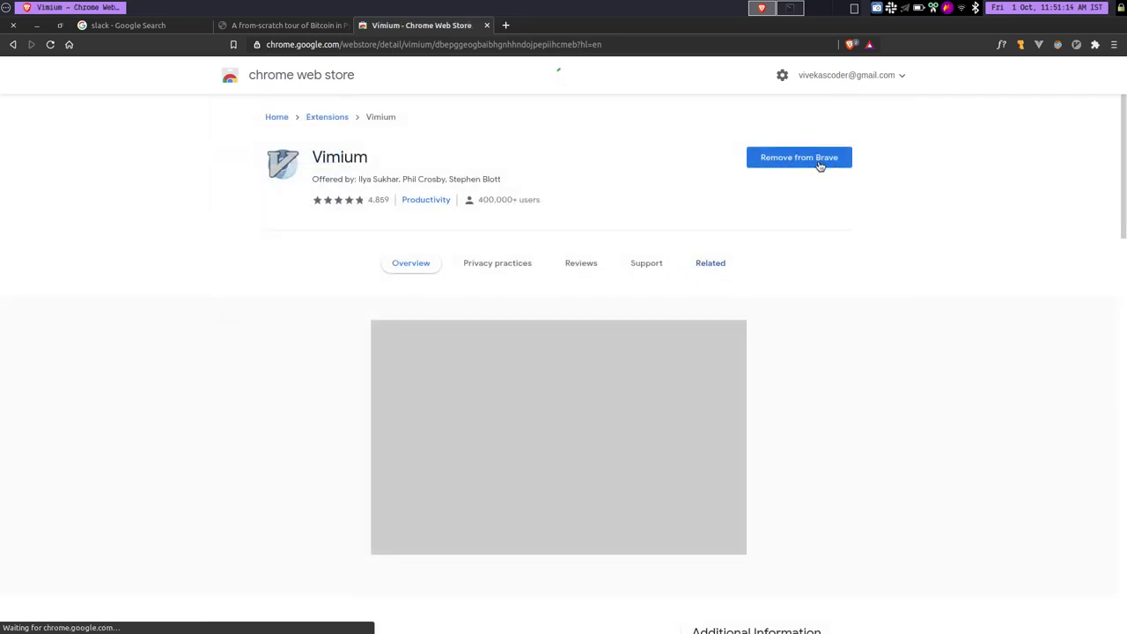
pyautogui.click(486, 25)
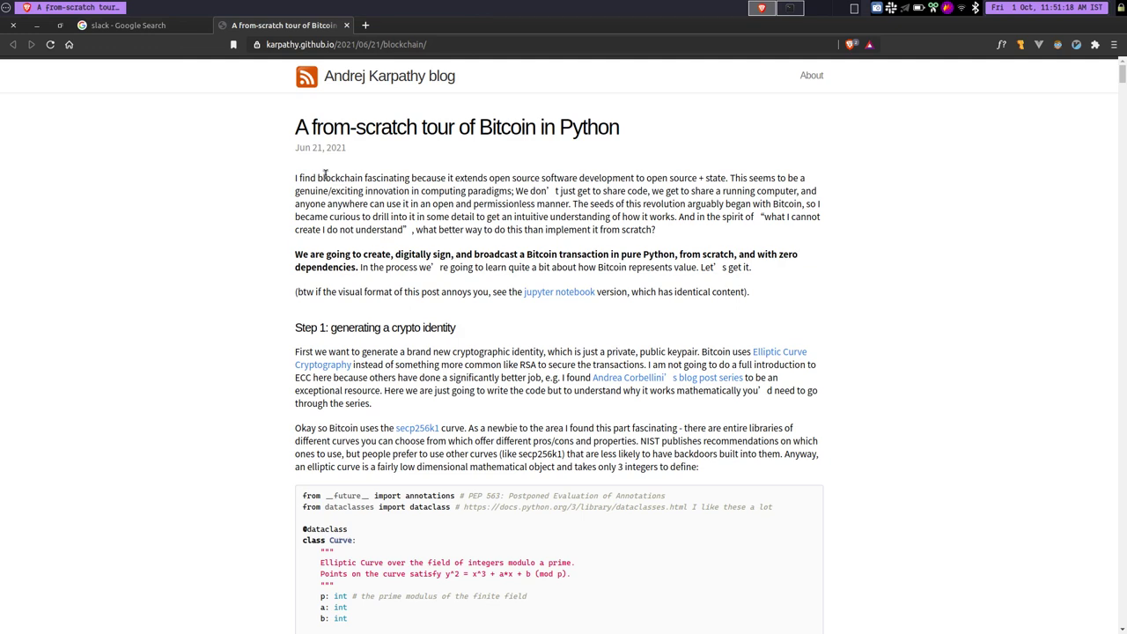
pyautogui.scroll(-4, 325, 176)
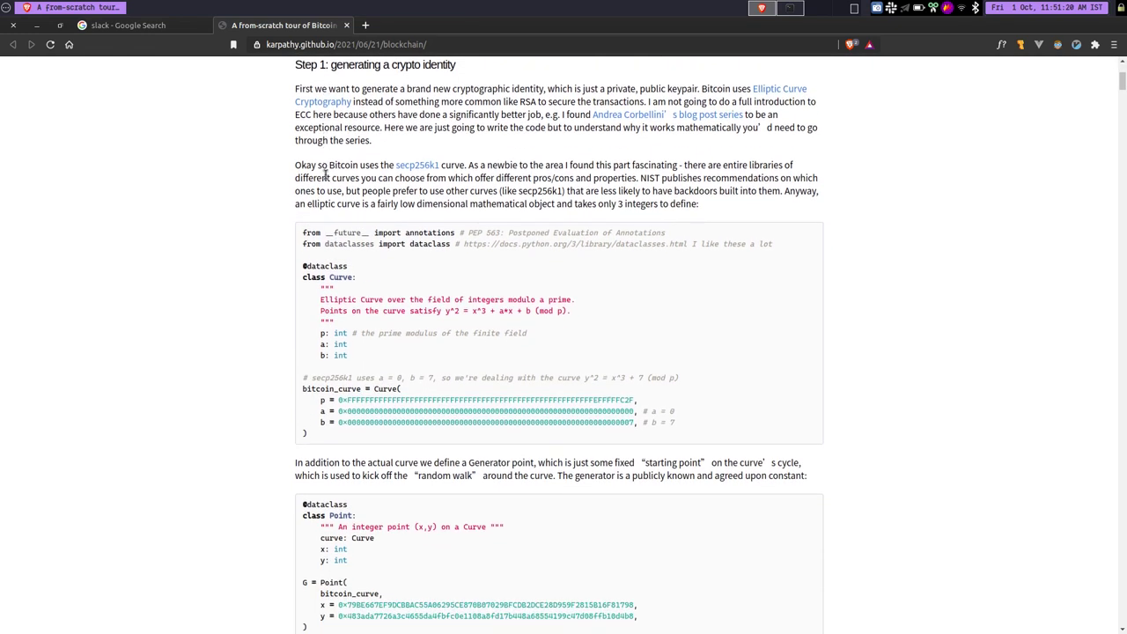
pyautogui.scroll(-5, 326, 176)
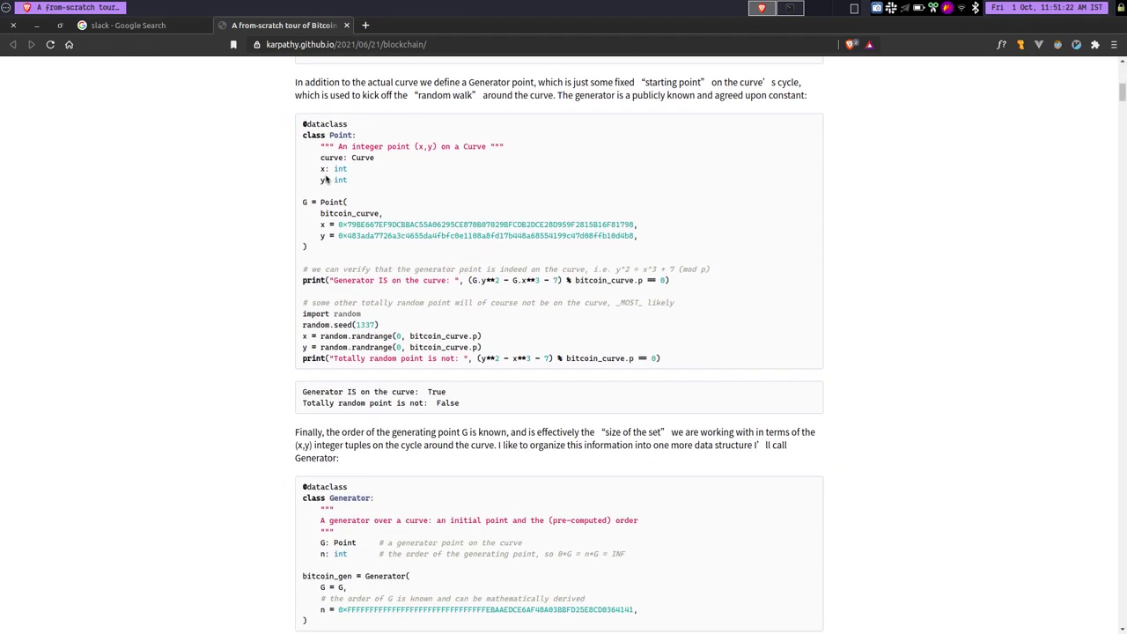
pyautogui.scroll(5, 326, 179)
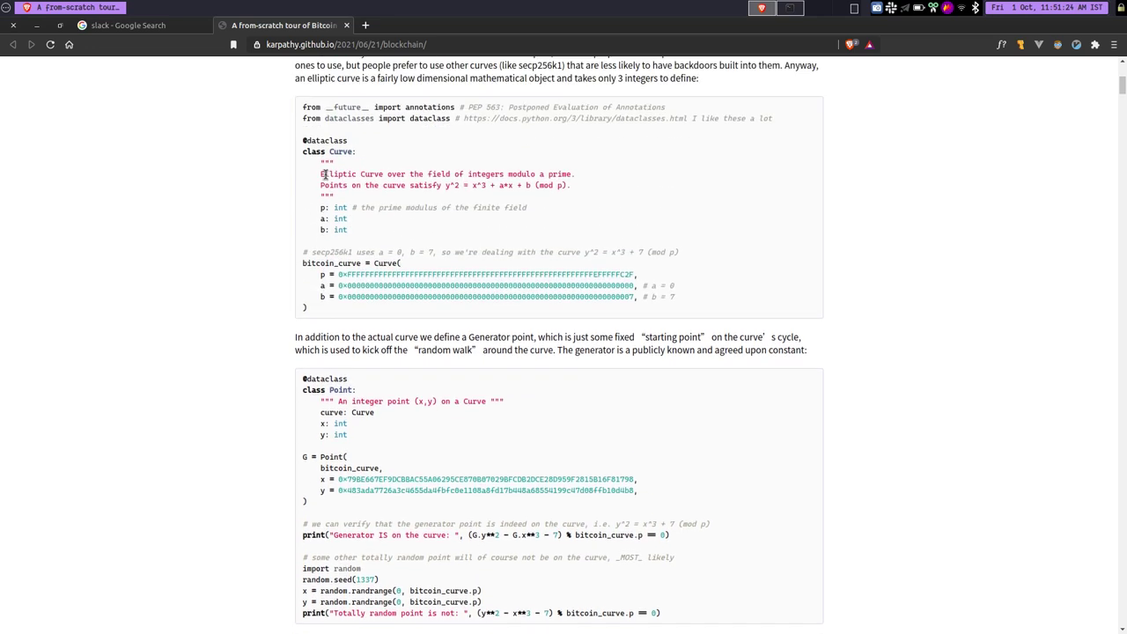